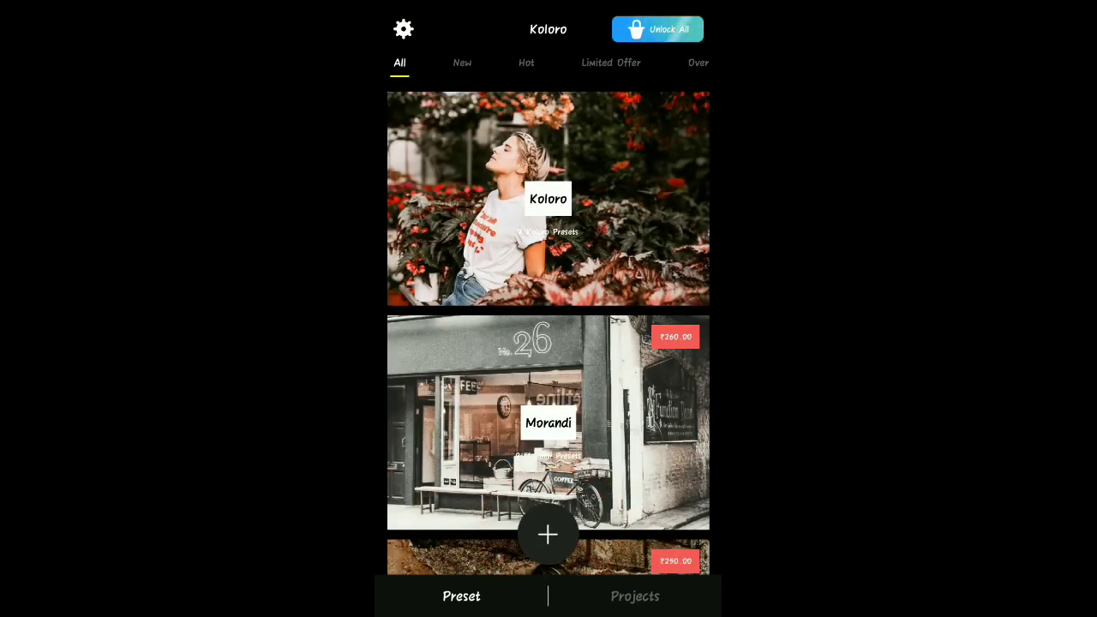
Step: Open the street photo of the woman in maroon from the gallery into the editor
{"action": "left_click", "coordinate": [547, 534]}
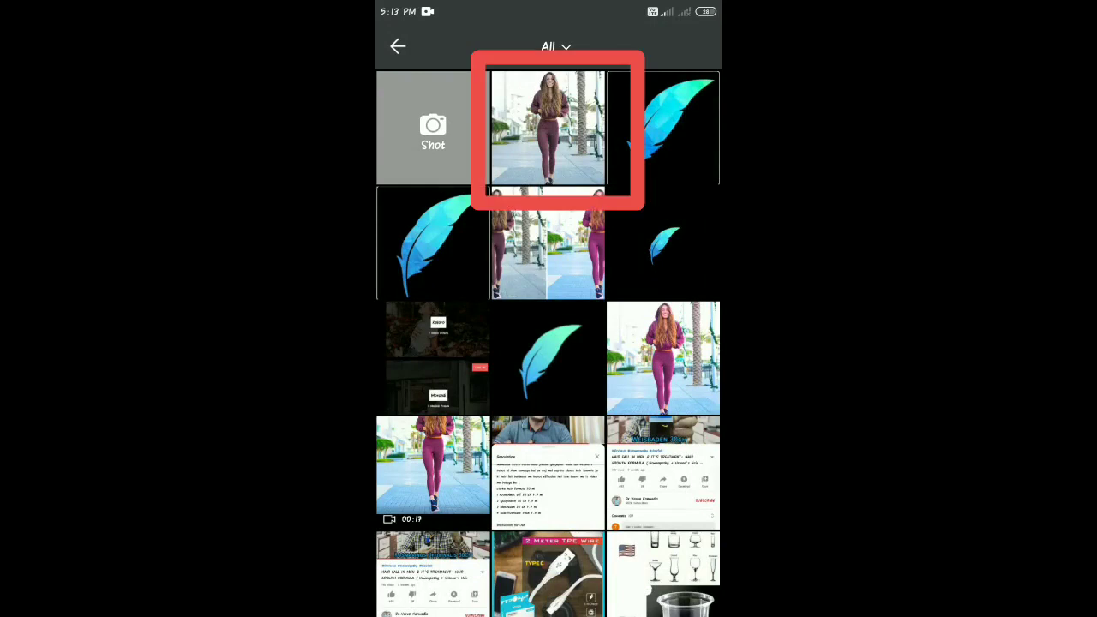
{"action": "left_click", "coordinate": [548, 128]}
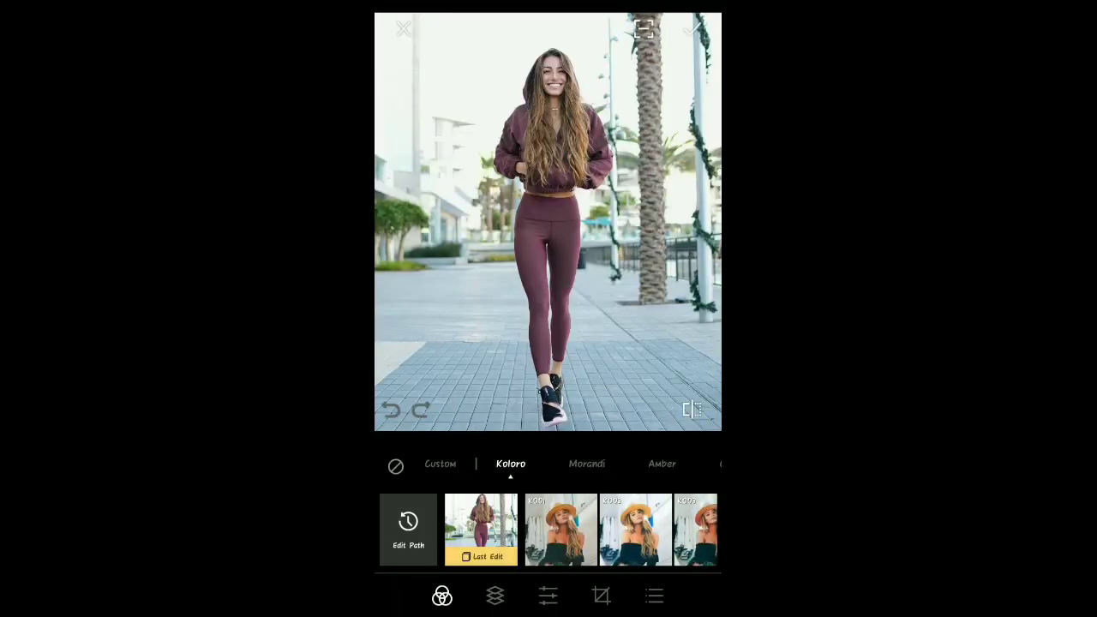
Step: Apply the K004 preset from the filter strip and open the Light adjustments
{"action": "scroll", "coordinate": [546, 530], "scroll_direction": "right", "scroll_amount": 3}
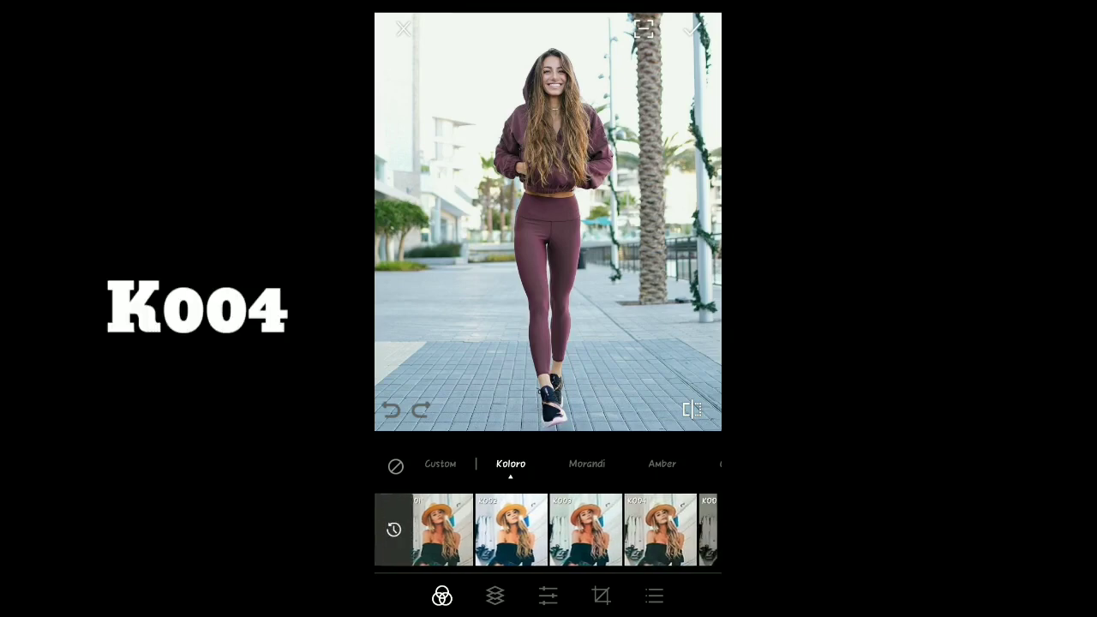
{"action": "left_click", "coordinate": [650, 530]}
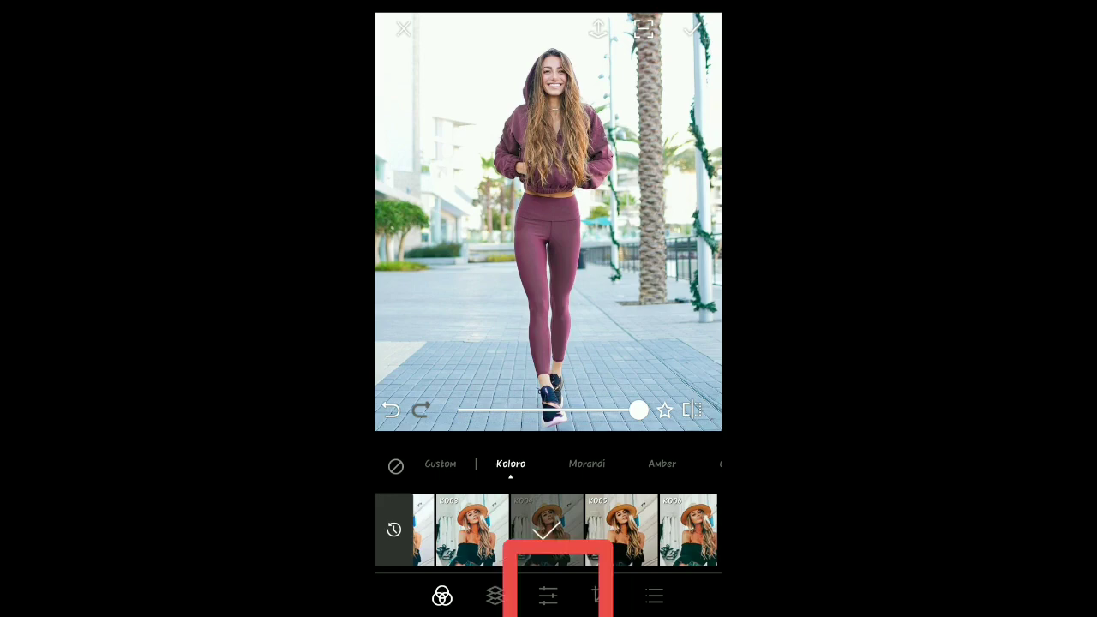
{"action": "left_click", "coordinate": [547, 596]}
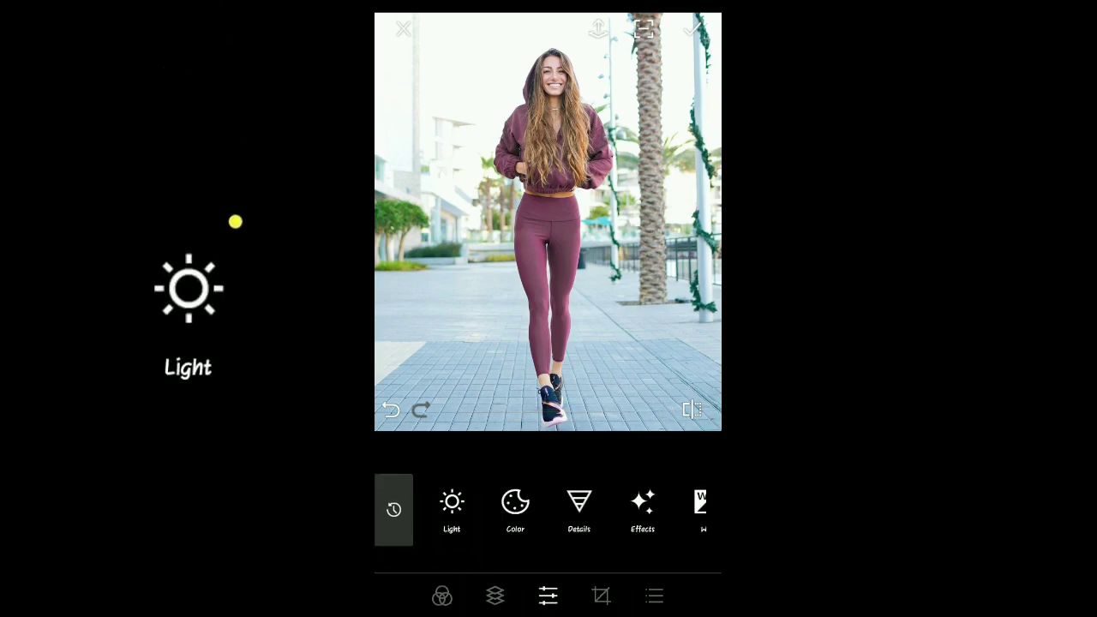
{"action": "left_click", "coordinate": [452, 510]}
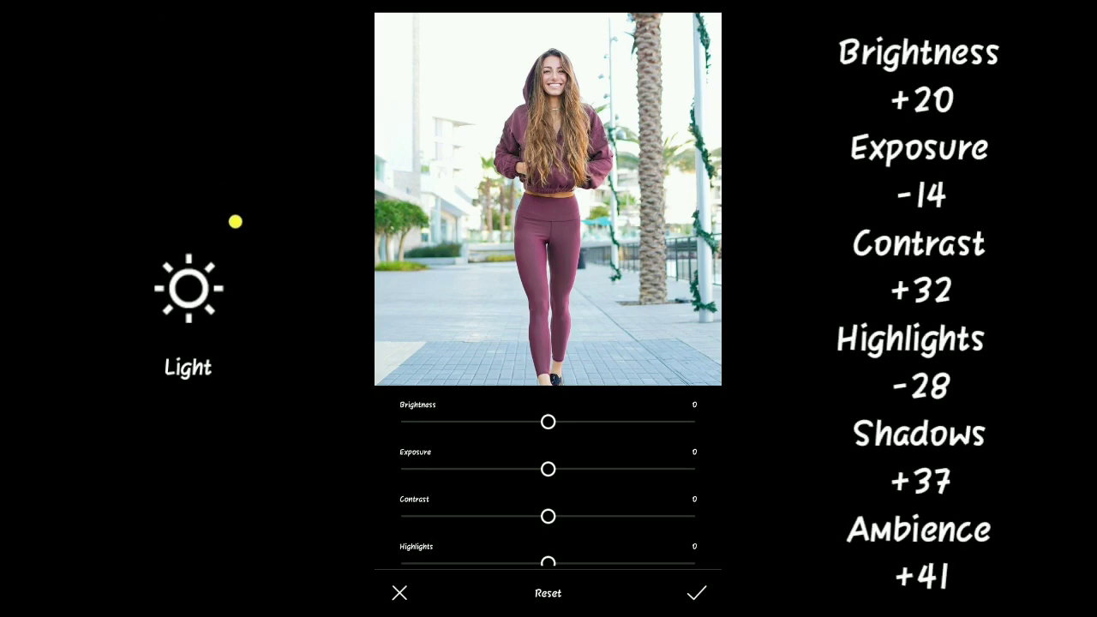
Step: Set Brightness +20, Exposure -14, Contrast +32, Highlights -28, Shadows +37 and Ambience +41
{"action": "left_click_drag", "start_coordinate": [548, 422], "coordinate": [578, 422]}
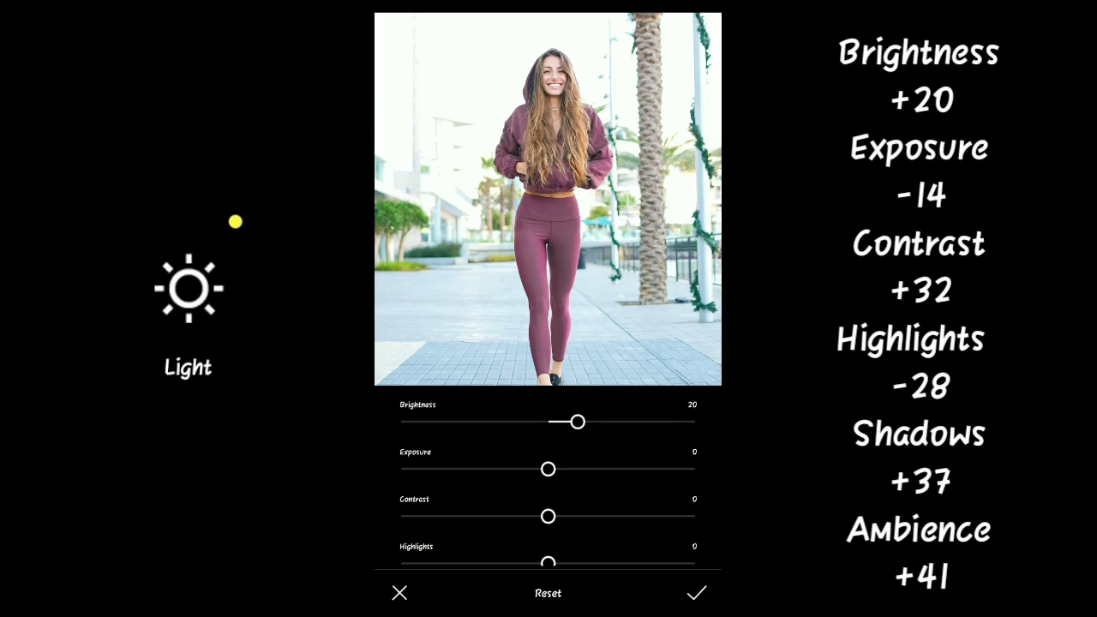
{"action": "left_click_drag", "start_coordinate": [548, 468], "coordinate": [527, 469]}
{"action": "left_click_drag", "start_coordinate": [548, 516], "coordinate": [595, 516]}
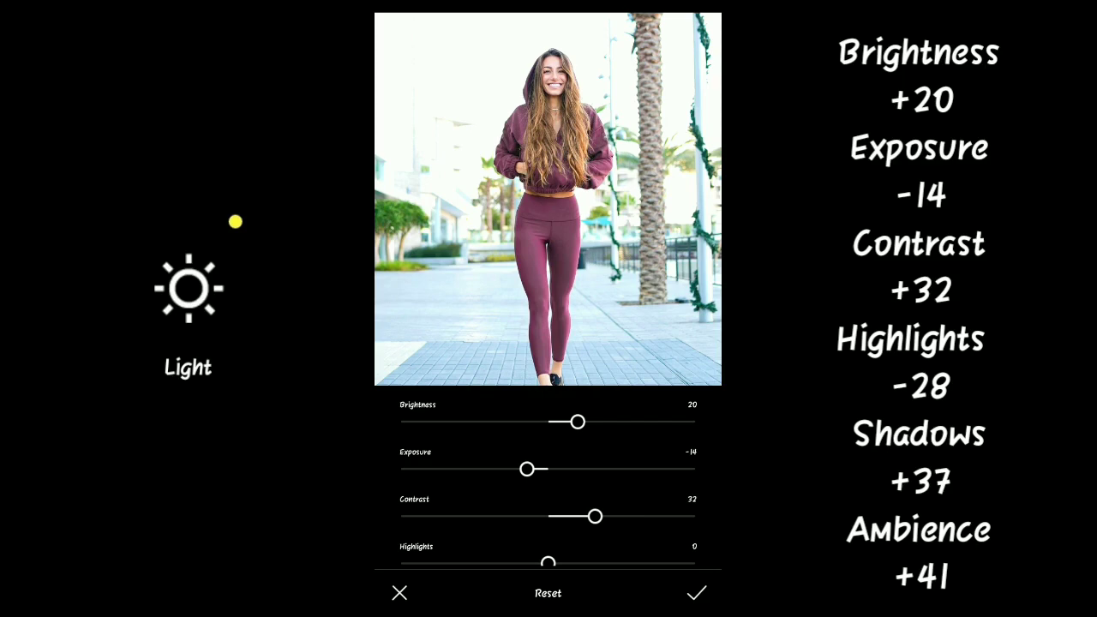
{"action": "scroll", "coordinate": [548, 476], "scroll_direction": "down", "scroll_amount": 2}
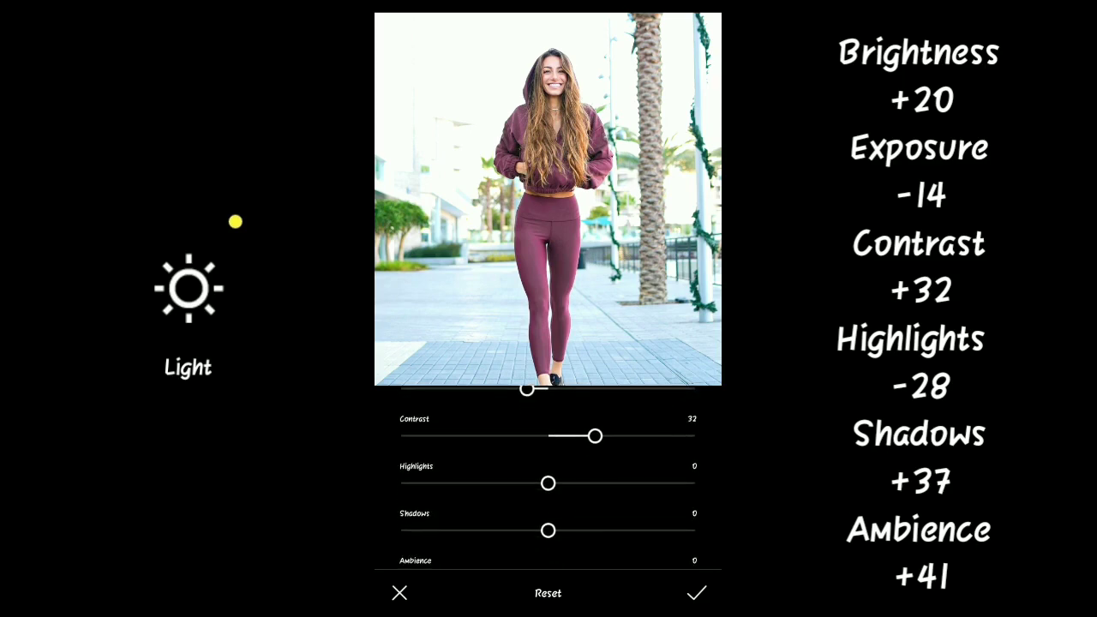
{"action": "mouse_move", "coordinate": [547, 484]}
{"action": "left_mouse_down"}
{"action": "mouse_move", "coordinate": [506, 483]}
{"action": "mouse_move", "coordinate": [603, 508]}
{"action": "left_mouse_up"}
{"action": "scroll", "coordinate": [547, 473], "scroll_direction": "down", "scroll_amount": 1}
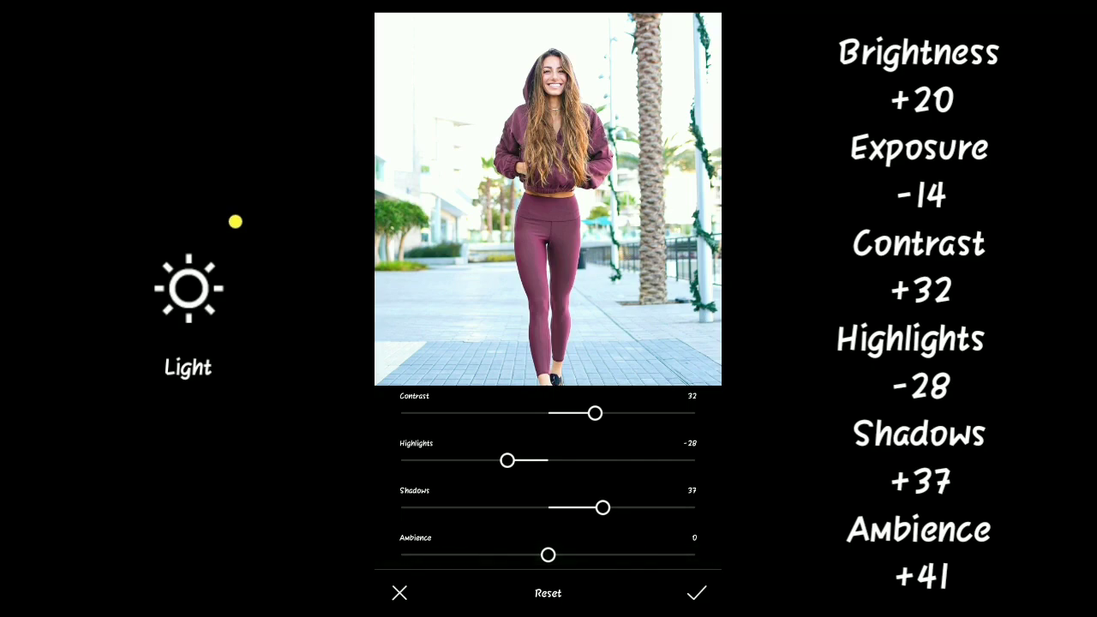
{"action": "left_click_drag", "start_coordinate": [547, 554], "coordinate": [607, 554]}
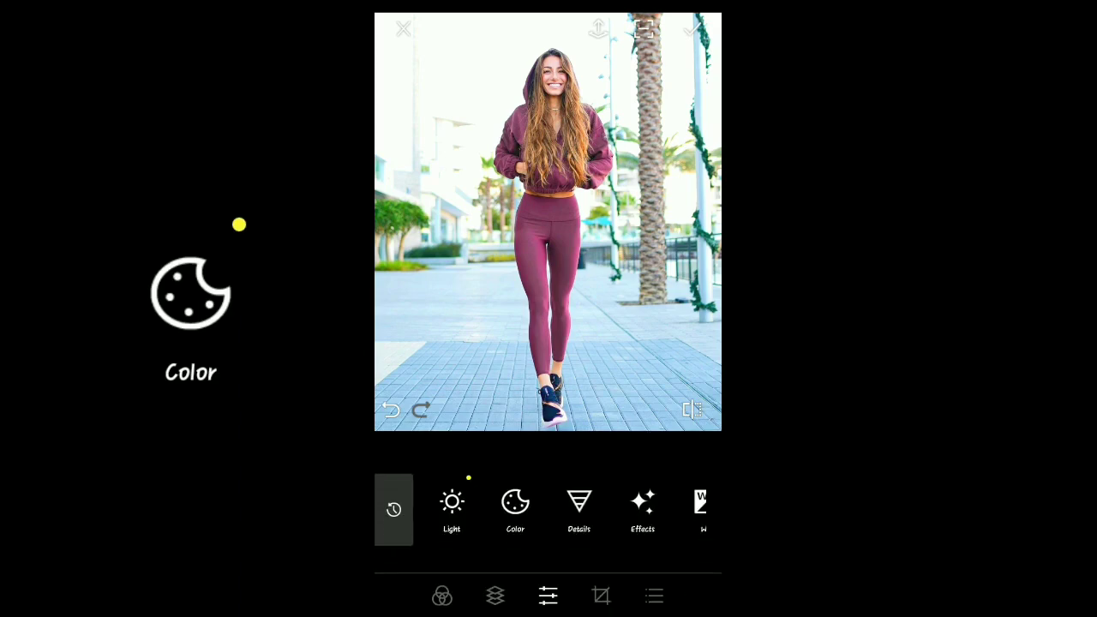
Step: In the Color panel, set Vibrance to +16 and Saturation to +15
{"action": "left_click", "coordinate": [515, 506]}
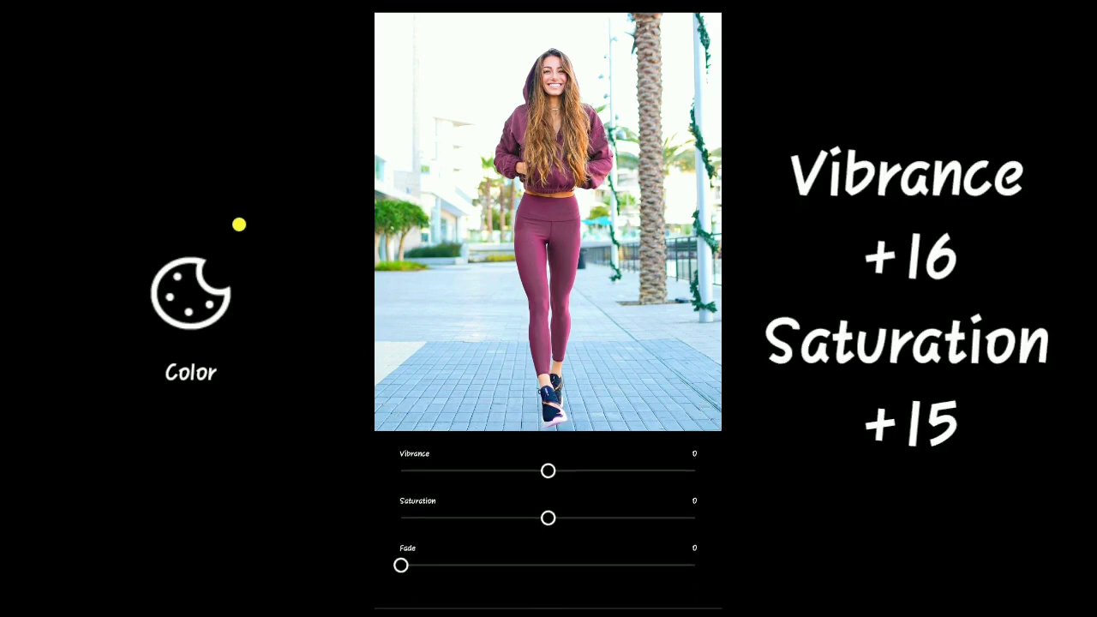
{"action": "left_click_drag", "start_coordinate": [548, 431], "coordinate": [570, 431]}
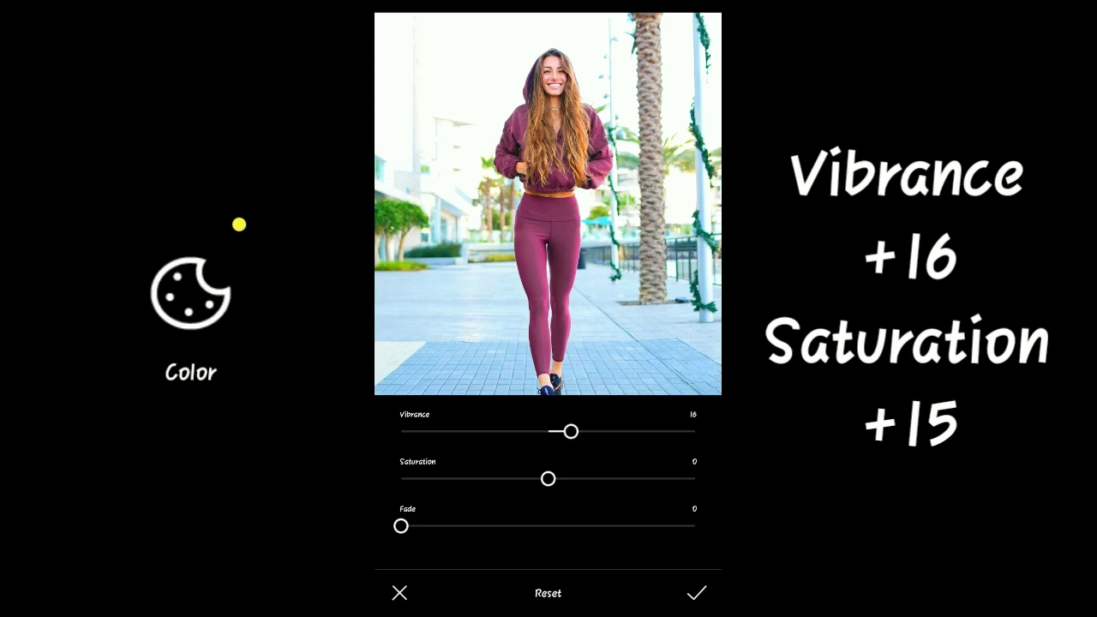
{"action": "left_click_drag", "start_coordinate": [548, 478], "coordinate": [569, 478]}
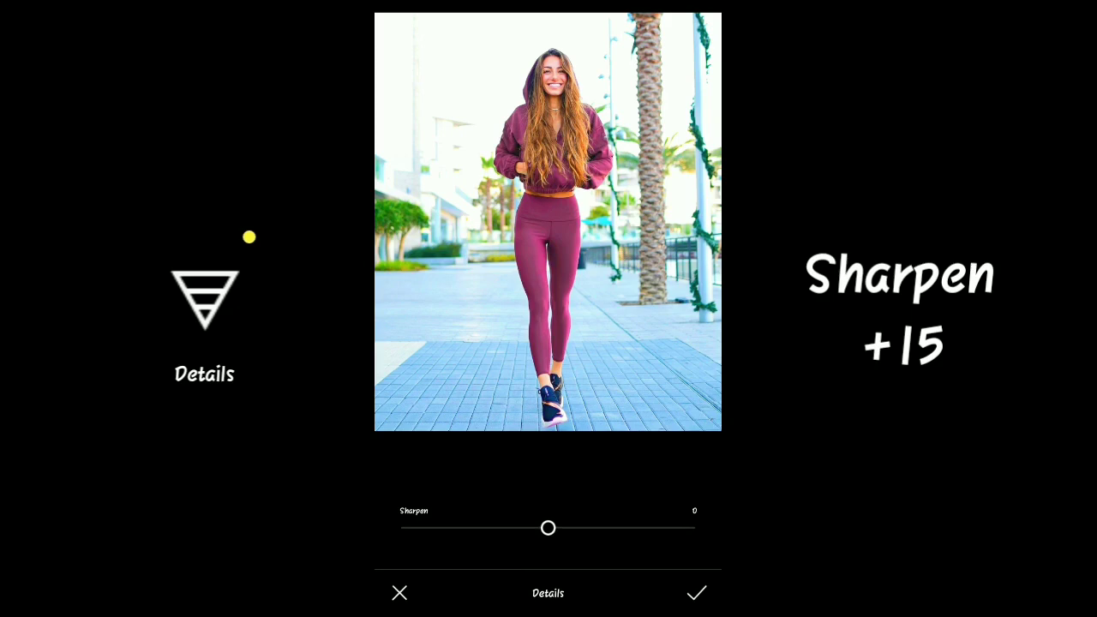
Step: Add slight sharpening, then apply white balance at Temp -31 and Tint +18
{"action": "left_click_drag", "start_coordinate": [547, 527], "coordinate": [566, 527]}
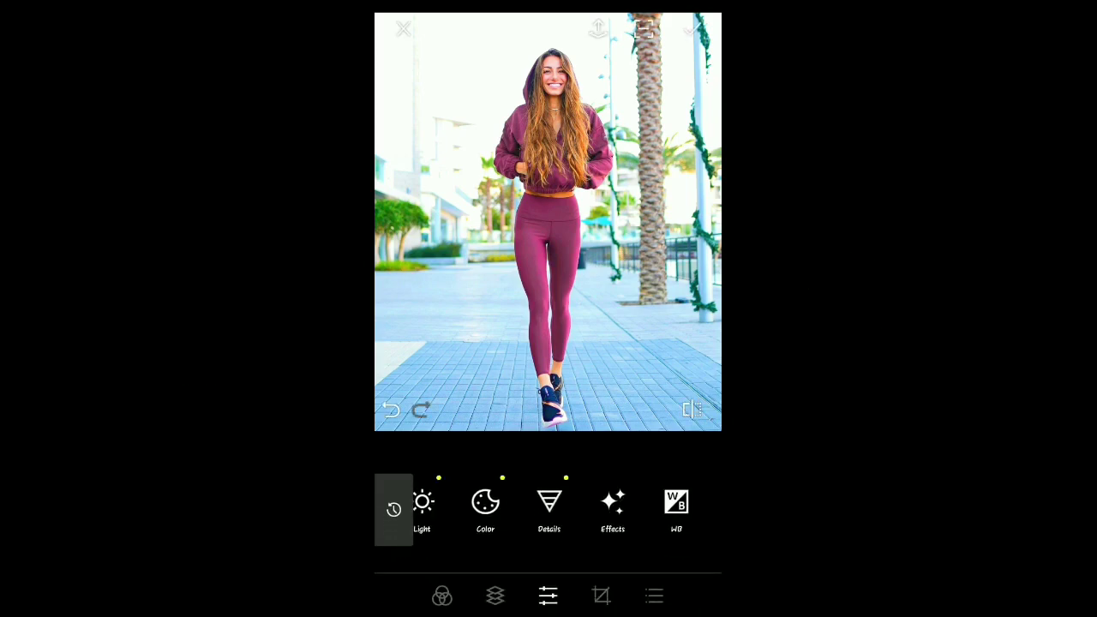
{"action": "left_click_drag", "start_coordinate": [651, 506], "coordinate": [565, 506]}
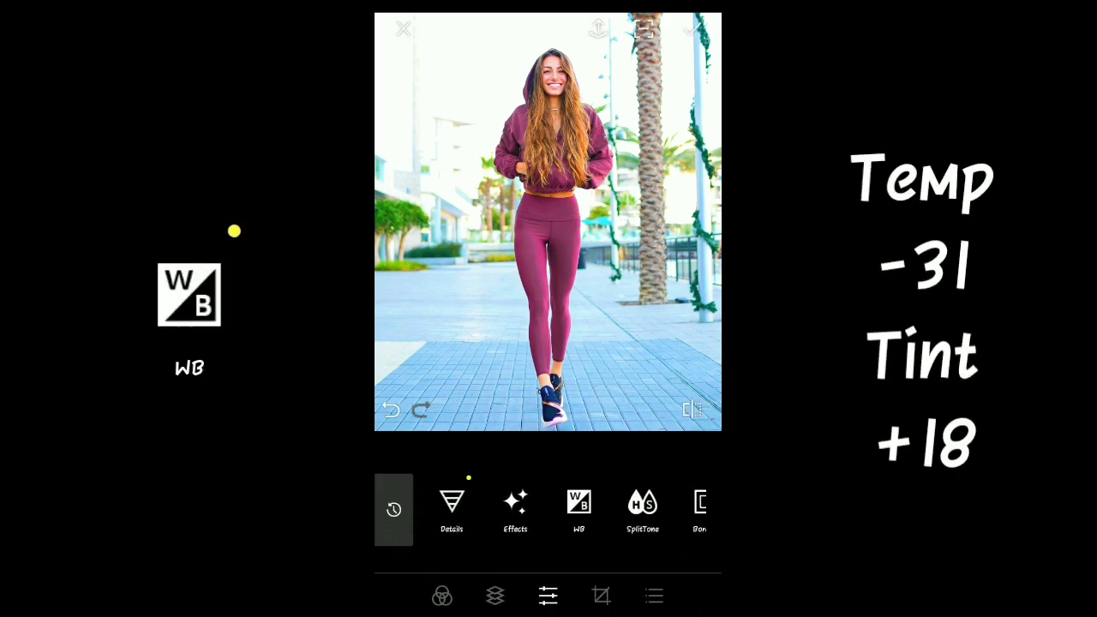
{"action": "left_click", "coordinate": [574, 505]}
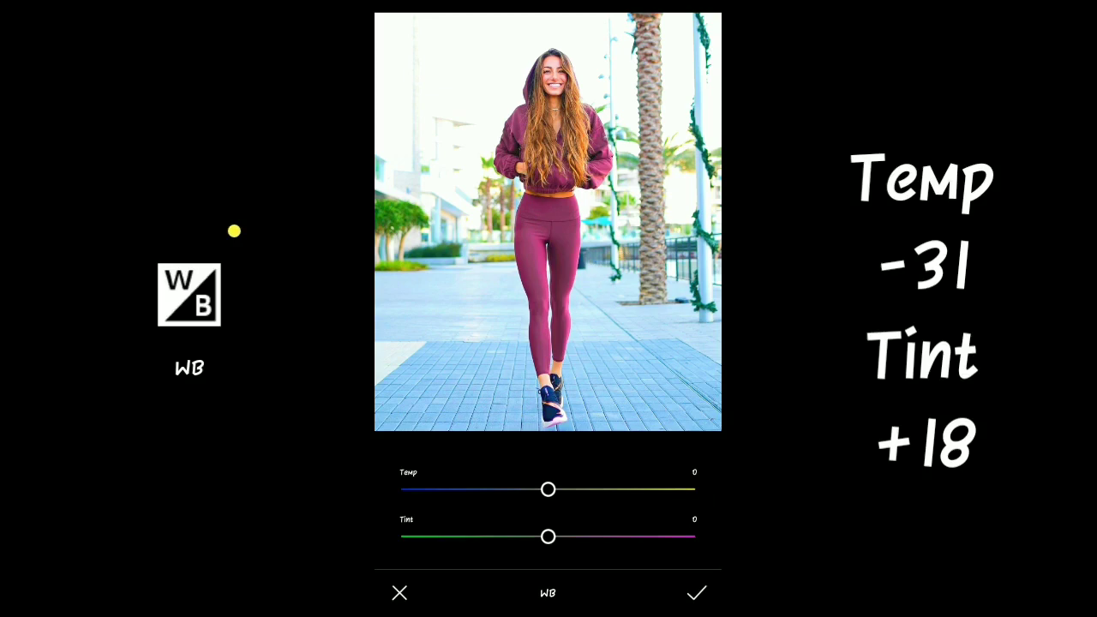
{"action": "left_click_drag", "start_coordinate": [548, 489], "coordinate": [503, 490]}
{"action": "left_click_drag", "start_coordinate": [548, 536], "coordinate": [574, 537]}
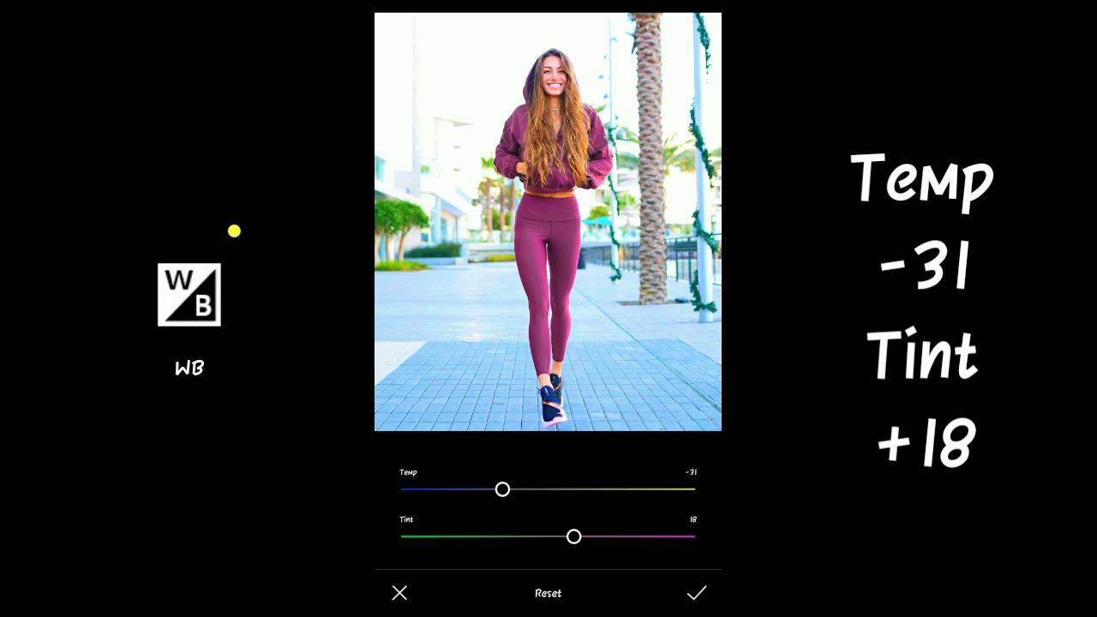
{"action": "left_click", "coordinate": [695, 593]}
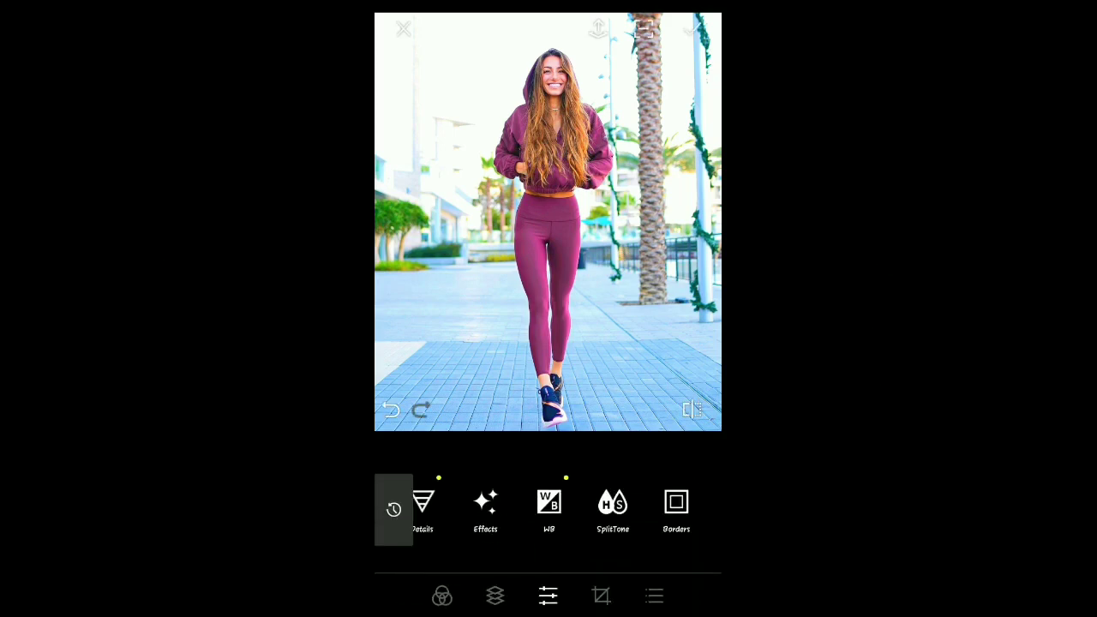
Step: Open SplitTone and tint the shadows with red at 53, plus orange and yellow
{"action": "left_click_drag", "start_coordinate": [612, 506], "coordinate": [558, 505]}
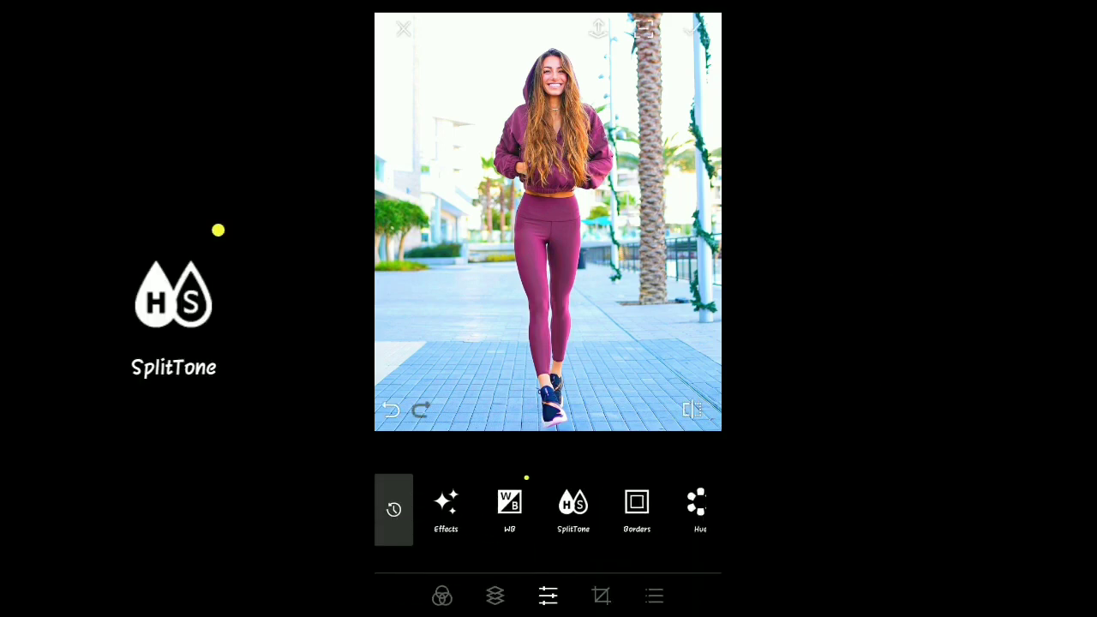
{"action": "left_click", "coordinate": [558, 503]}
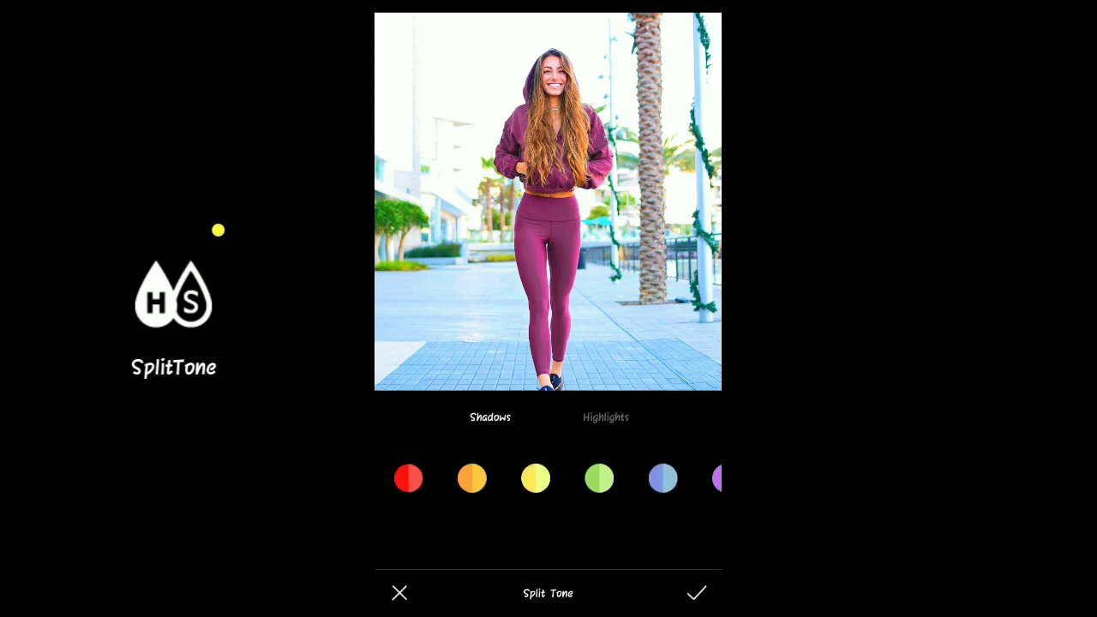
{"action": "left_click", "coordinate": [408, 478]}
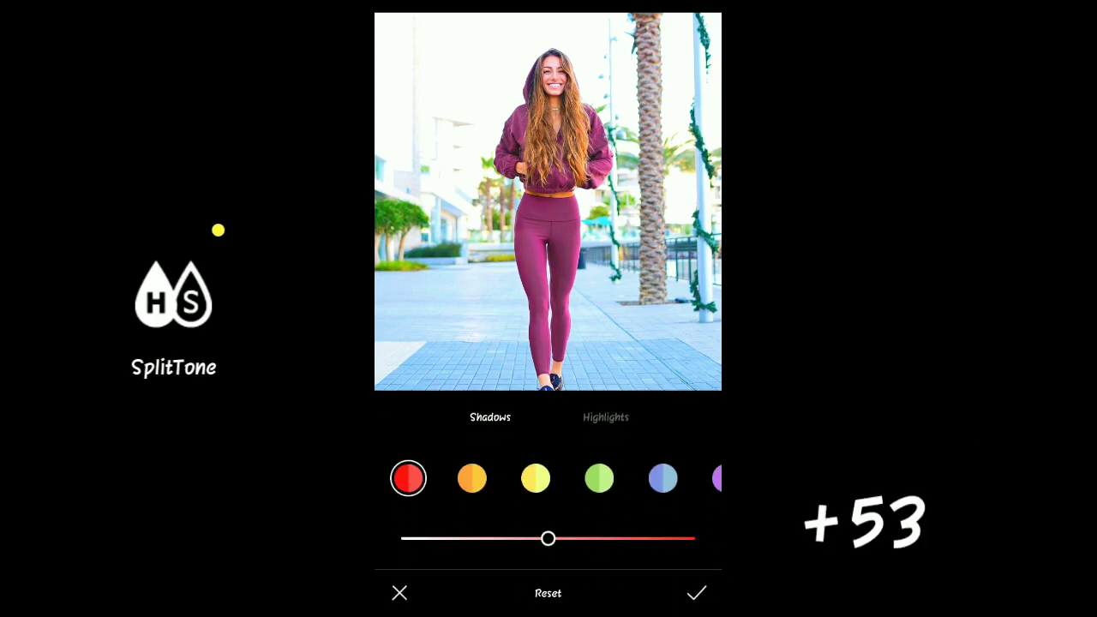
{"action": "left_click_drag", "start_coordinate": [548, 539], "coordinate": [555, 538]}
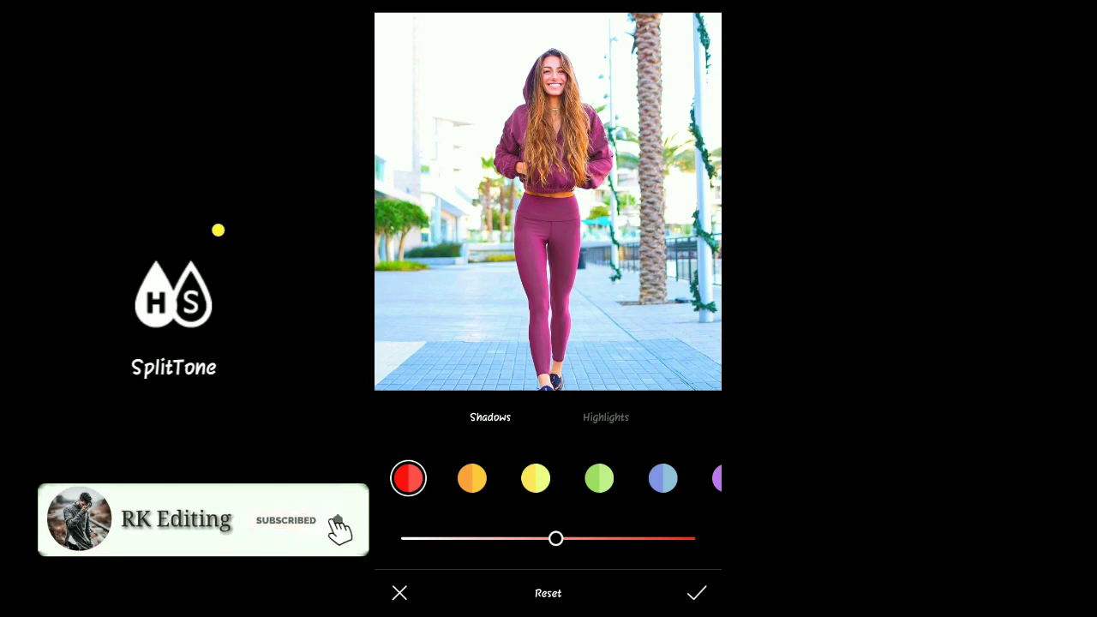
{"action": "left_click", "coordinate": [471, 478]}
{"action": "left_click_drag", "start_coordinate": [547, 538], "coordinate": [561, 538]}
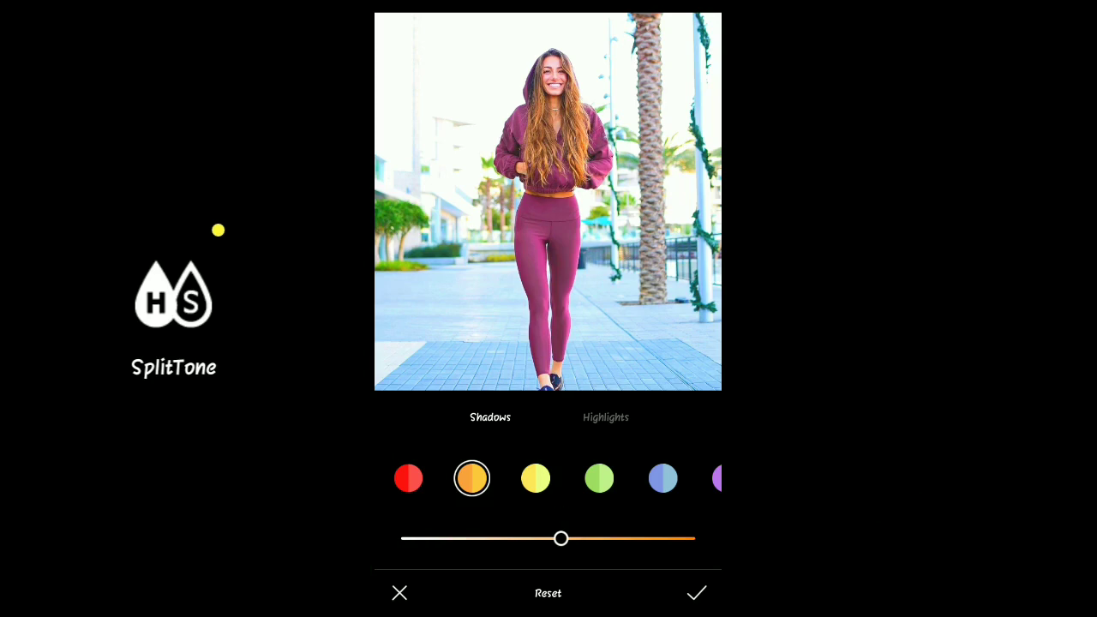
{"action": "left_click", "coordinate": [536, 479]}
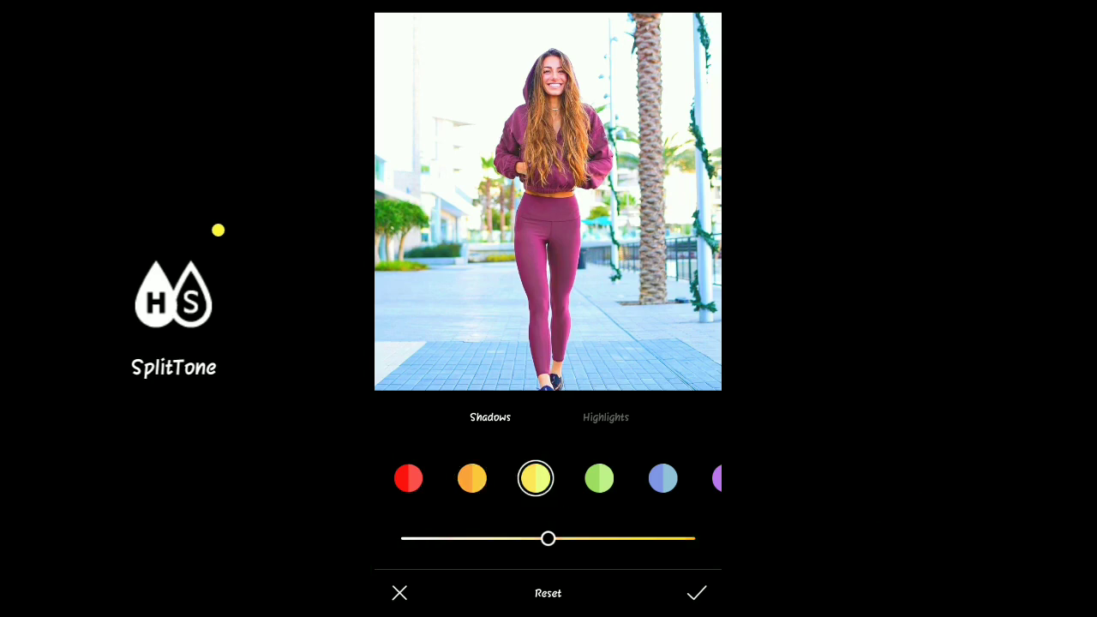
{"action": "mouse_move", "coordinate": [547, 538]}
{"action": "left_mouse_down"}
{"action": "mouse_move", "coordinate": [577, 538]}
{"action": "mouse_move", "coordinate": [497, 538]}
{"action": "mouse_move", "coordinate": [523, 538]}
{"action": "left_mouse_up"}
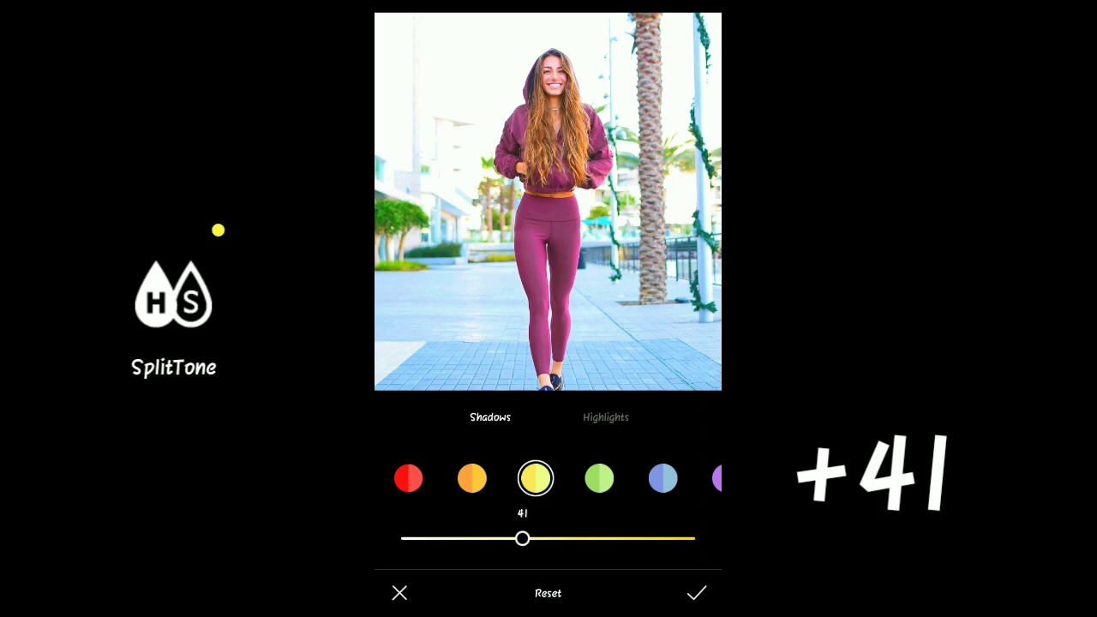
Step: Add green, blue at 58 and purple at 53 shadow tints
{"action": "left_click", "coordinate": [598, 477]}
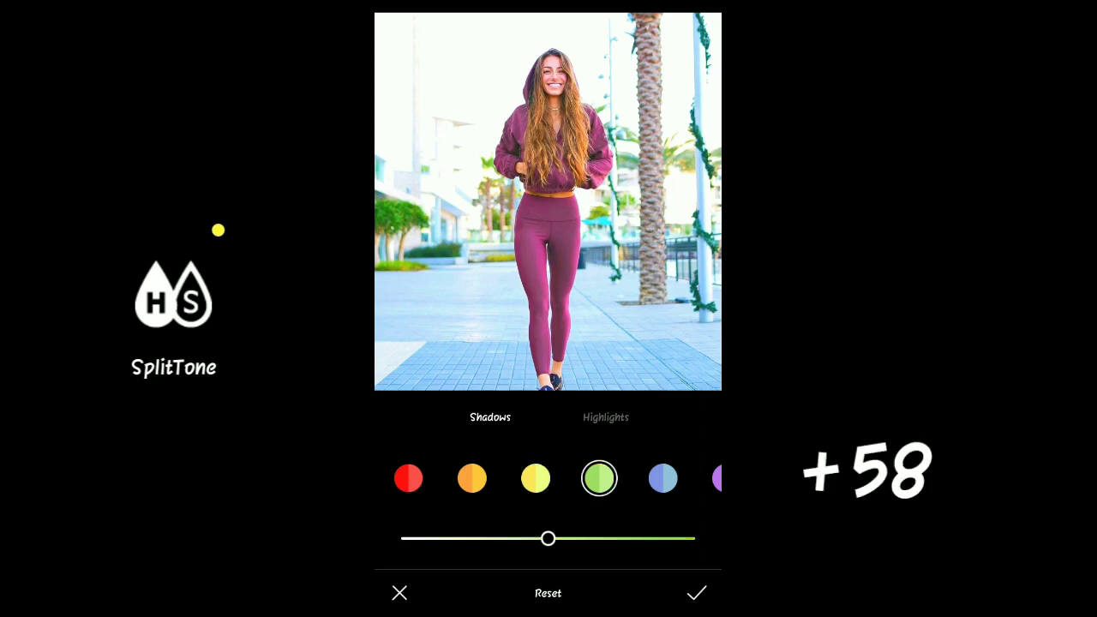
{"action": "left_click_drag", "start_coordinate": [547, 538], "coordinate": [569, 538]}
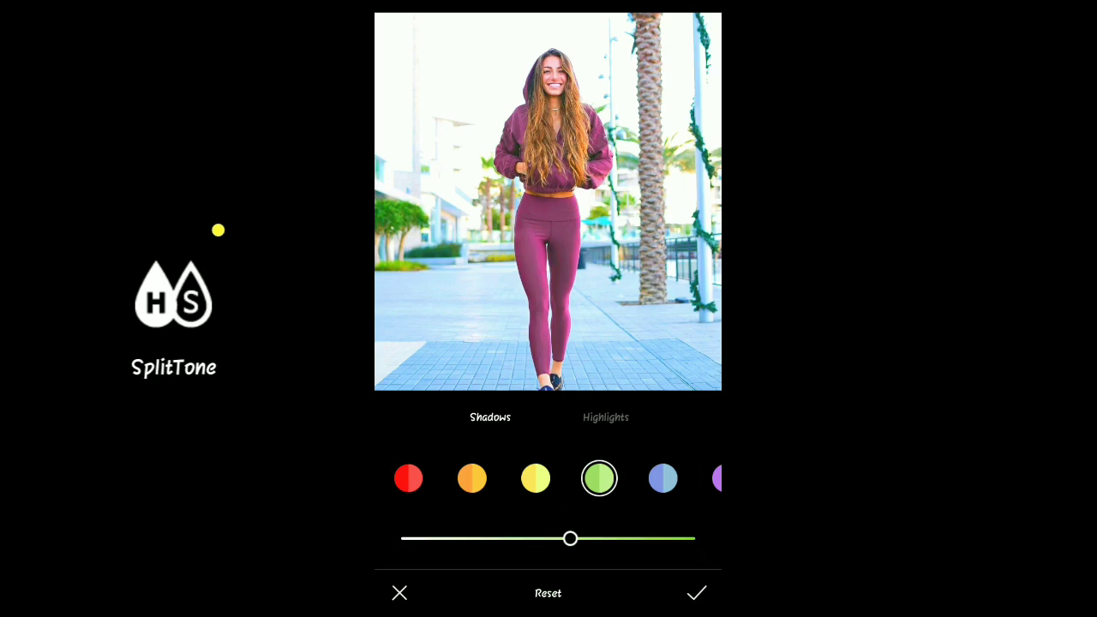
{"action": "left_click", "coordinate": [662, 477]}
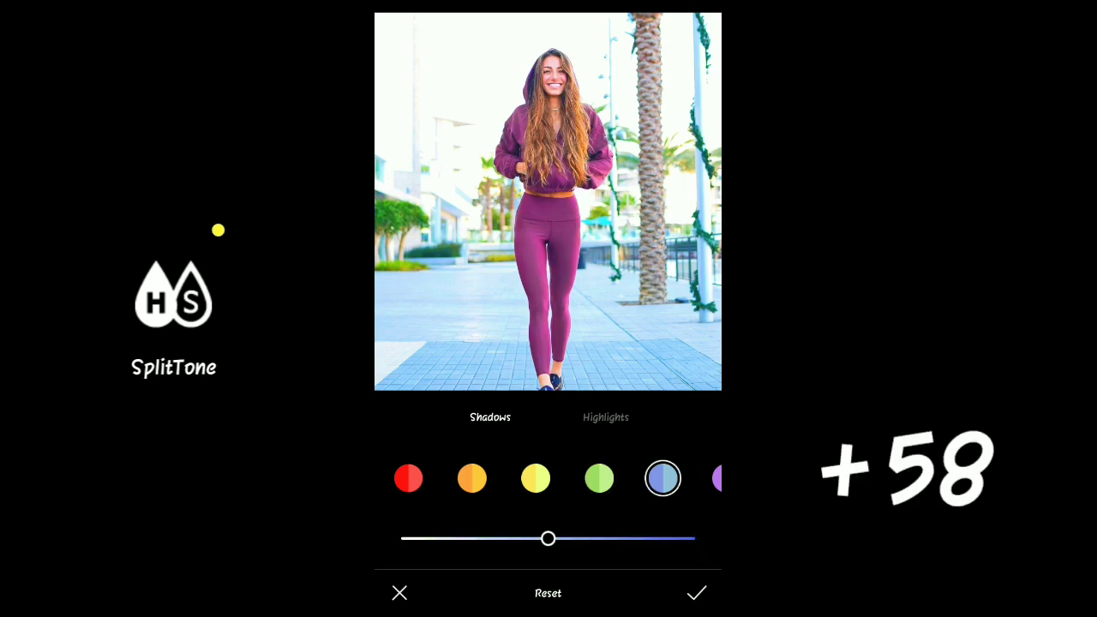
{"action": "left_click_drag", "start_coordinate": [547, 538], "coordinate": [571, 538]}
{"action": "left_click_drag", "start_coordinate": [668, 477], "coordinate": [634, 478]}
{"action": "left_click", "coordinate": [691, 477]}
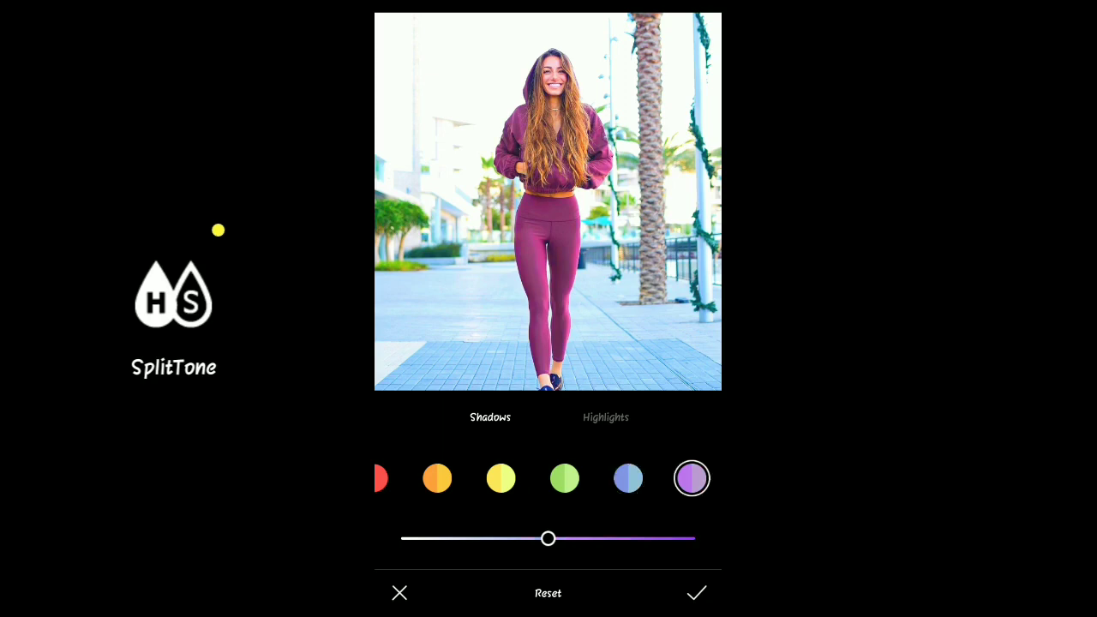
{"action": "left_click_drag", "start_coordinate": [548, 538], "coordinate": [556, 538]}
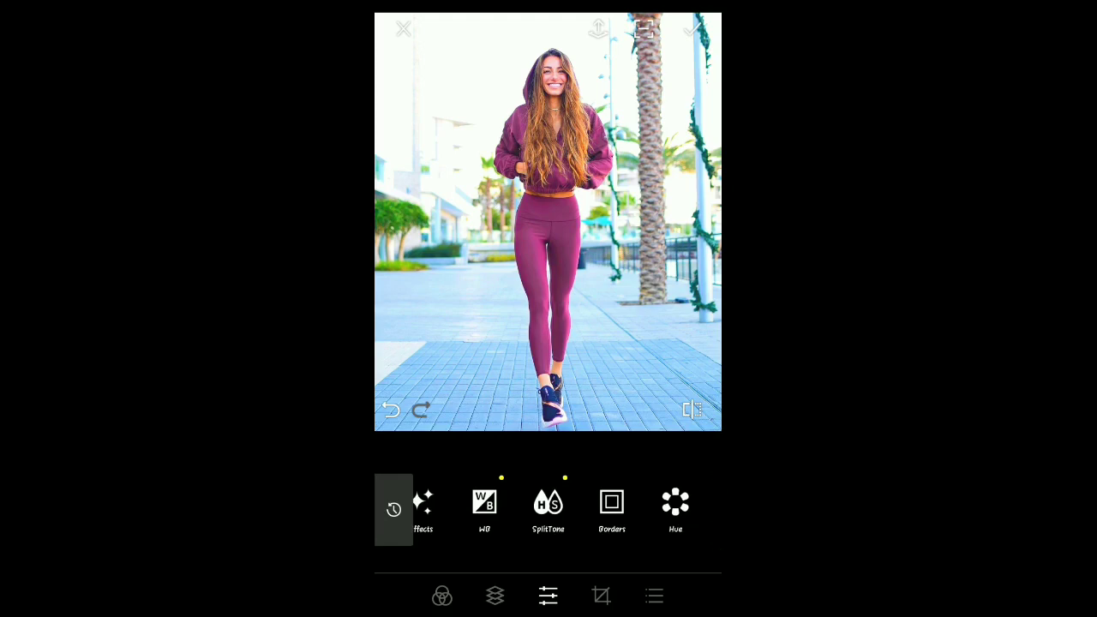
Step: Toggle the before/after comparison, then save the edited photo to the export screen
{"action": "left_click", "coordinate": [691, 410]}
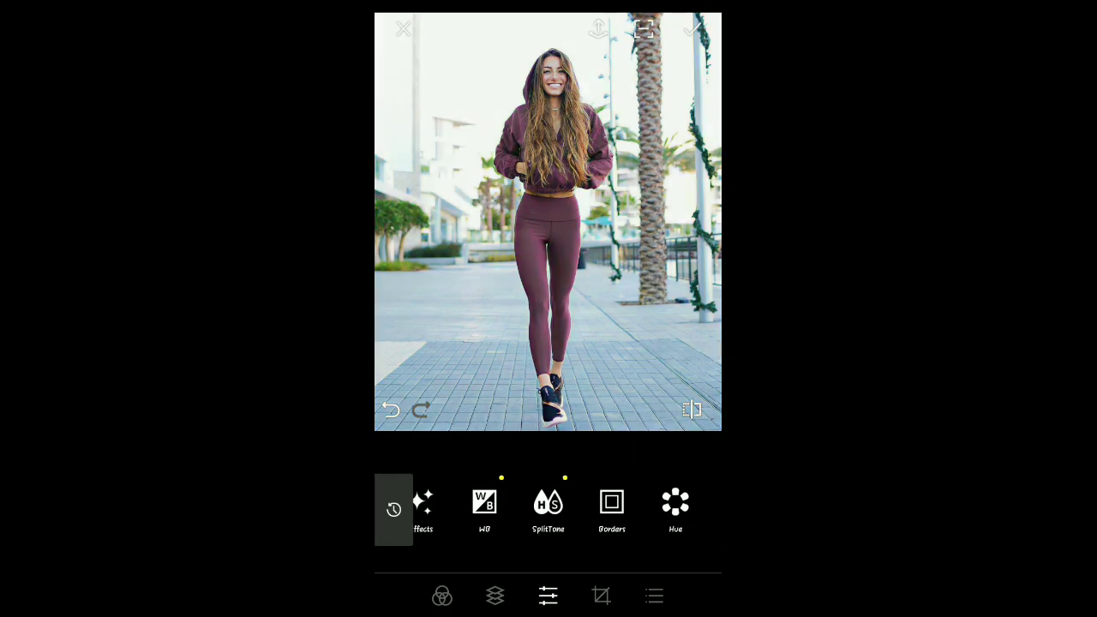
{"action": "left_click", "coordinate": [692, 409]}
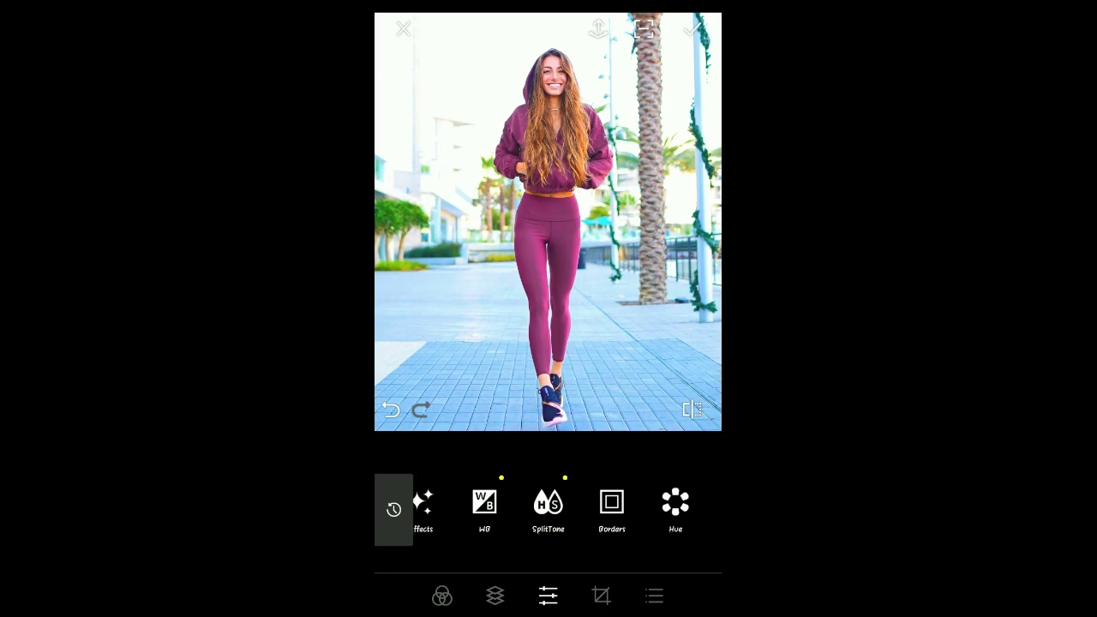
{"action": "left_click", "coordinate": [691, 30]}
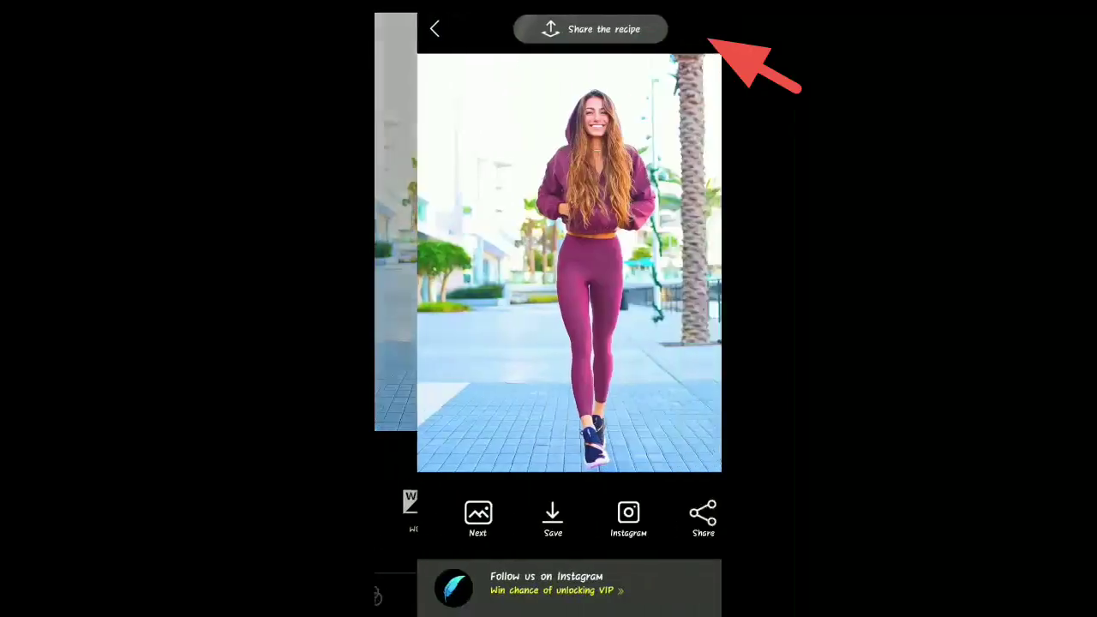